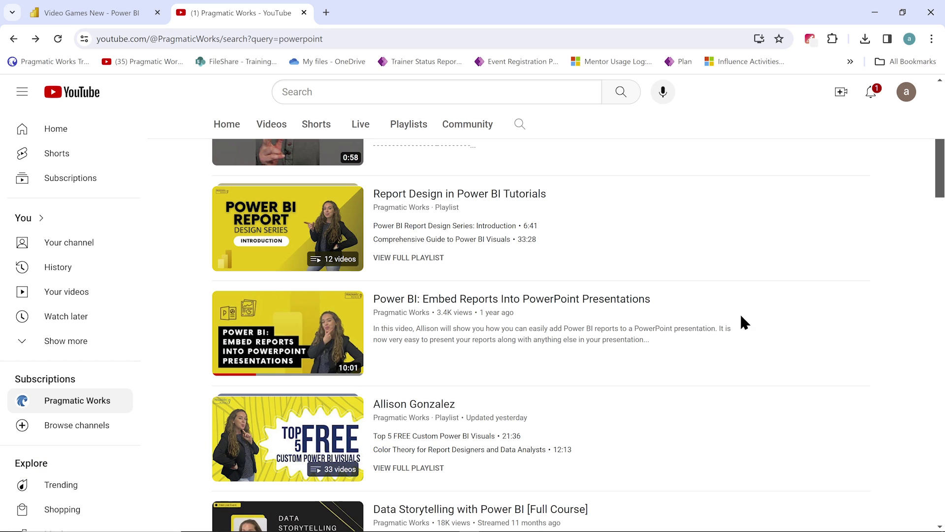
# Locate the 'Embed Reports Into PowerPoint Presentations' video among the Pragmatic Works 'powerpoint' search results.
pyautogui.moveTo(631, 348)
# Switch to the Video Games New report in the browser and bring up its export options.
pyautogui.click(79, 18)
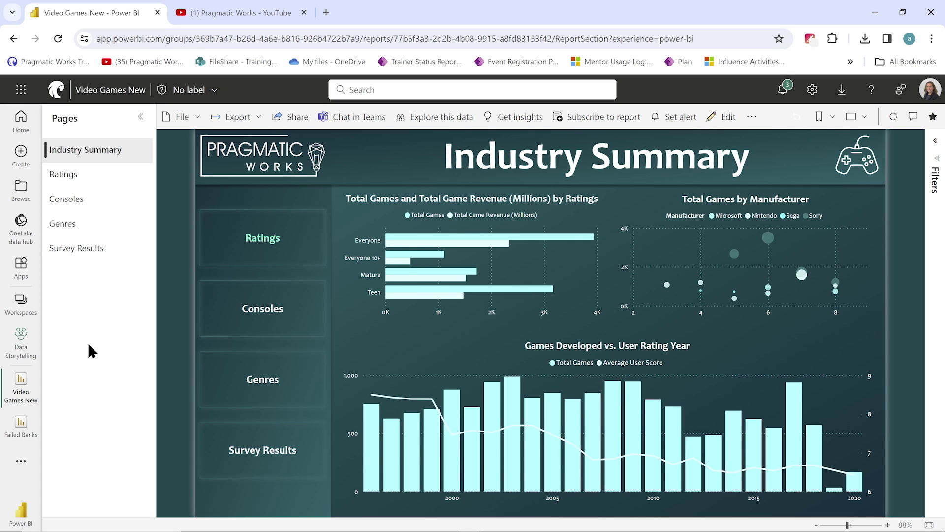
pyautogui.click(245, 121)
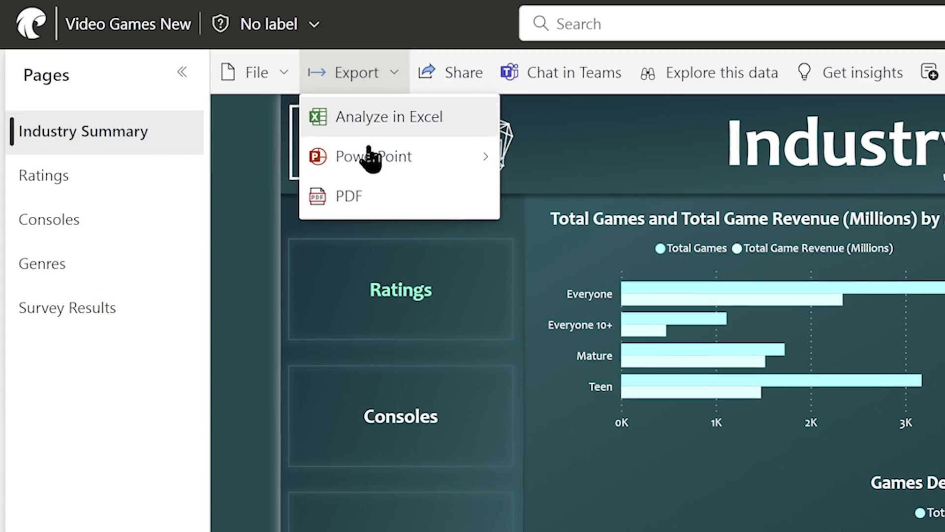
# Copy the Industry Summary page's live-data link via Export > PowerPoint > Embed live data.
pyautogui.moveTo(246, 165)
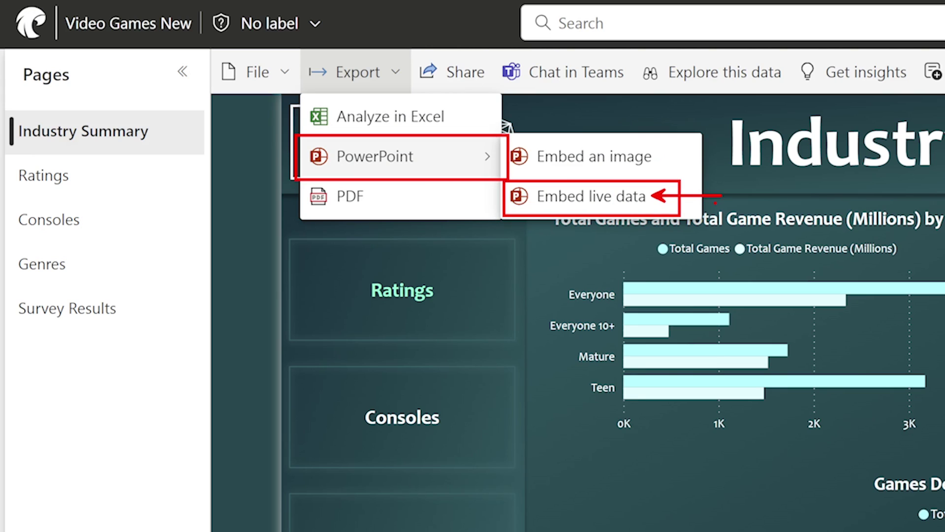
pyautogui.click(604, 199)
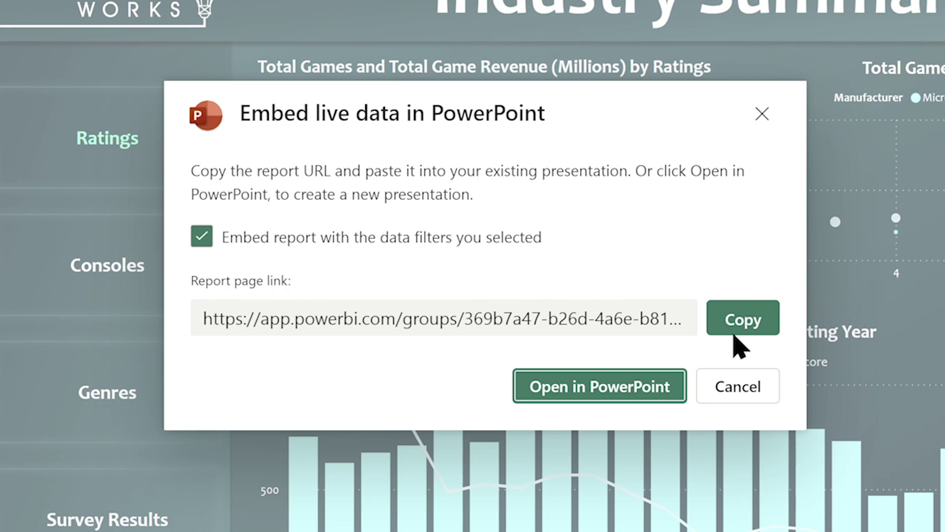
pyautogui.click(752, 326)
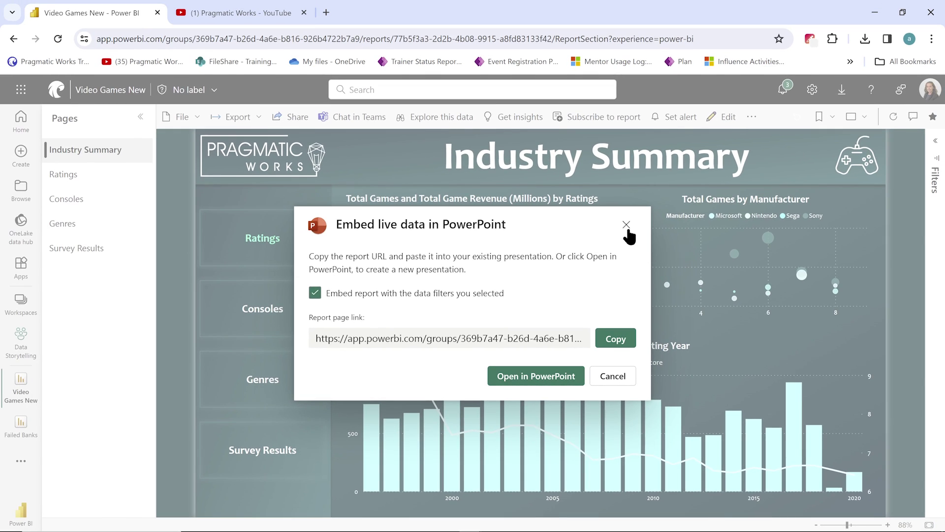
# Close the embed dialog and browse the Ratings, Consoles, Genres and Survey Results pages.
pyautogui.click(626, 225)
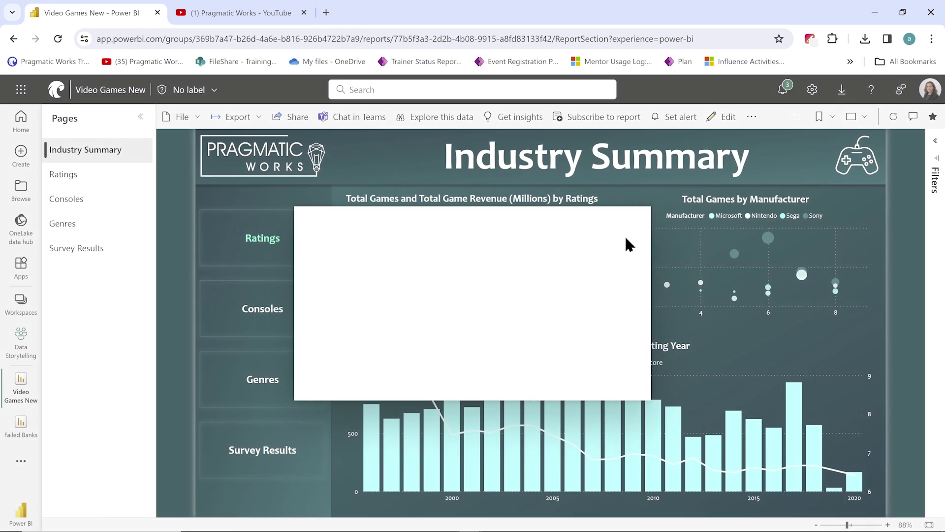
pyautogui.click(113, 175)
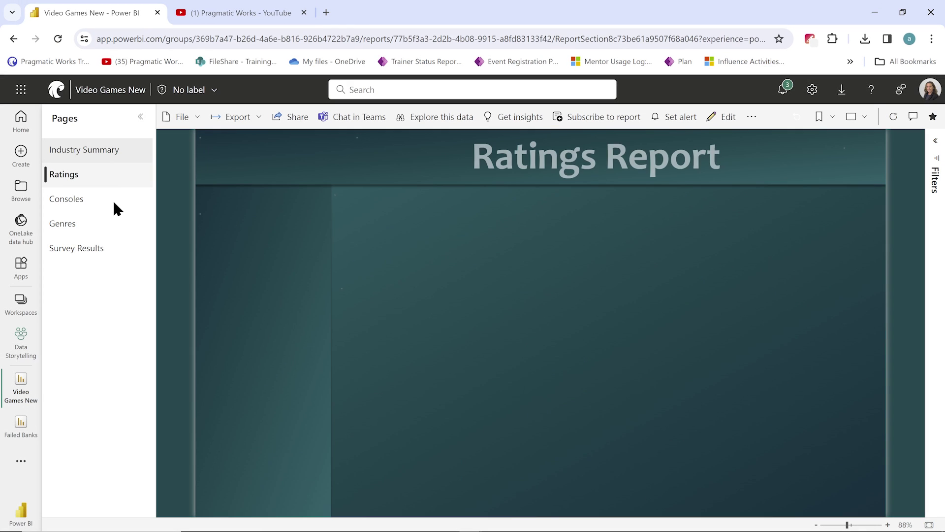
pyautogui.click(112, 206)
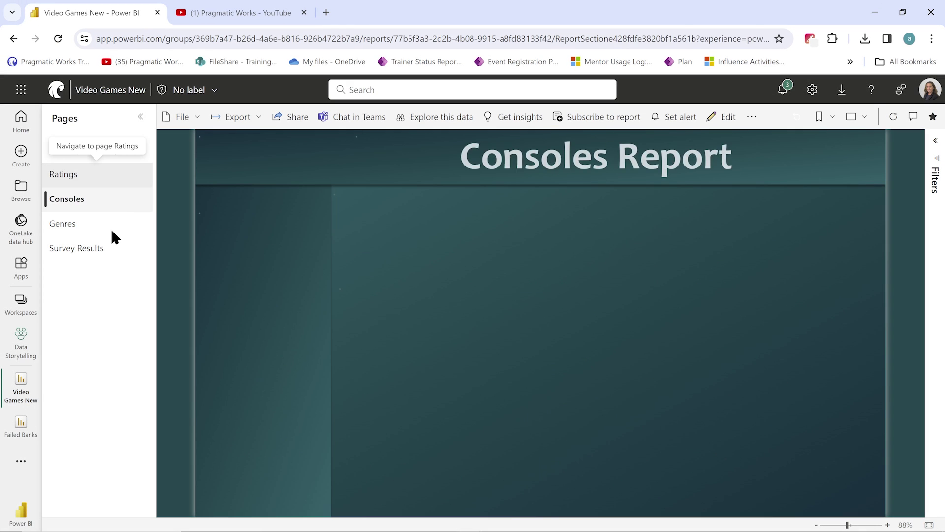
pyautogui.click(111, 230)
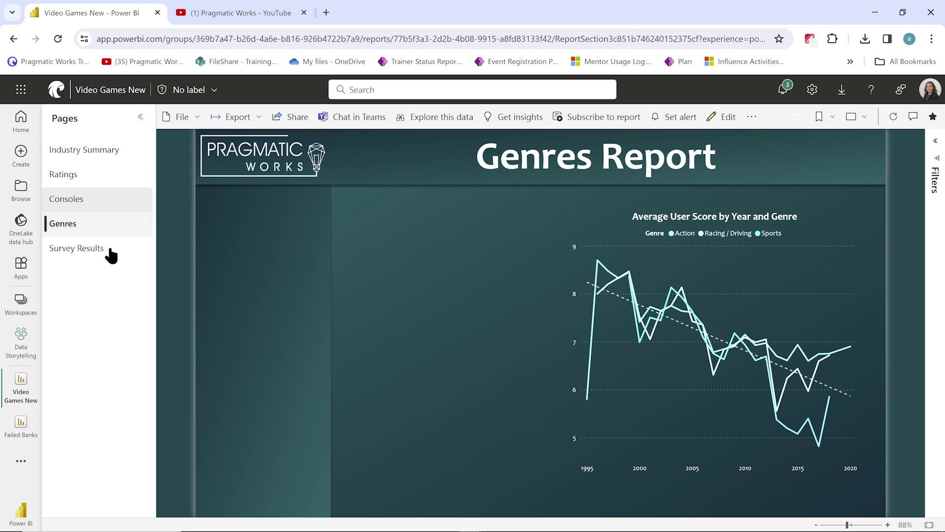
pyautogui.click(110, 249)
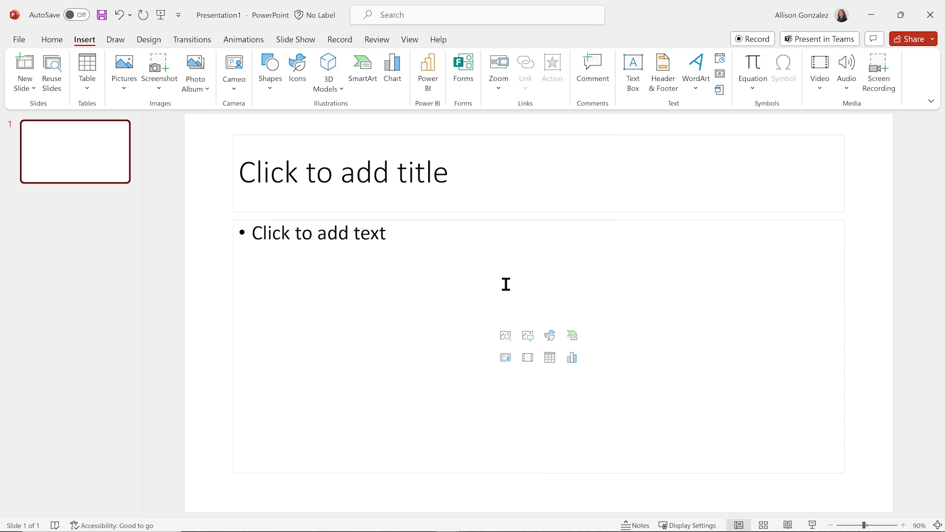
# Show the Home tab's Add-ins list, revealing the Microsoft Power BI add-in.
pyautogui.click(50, 42)
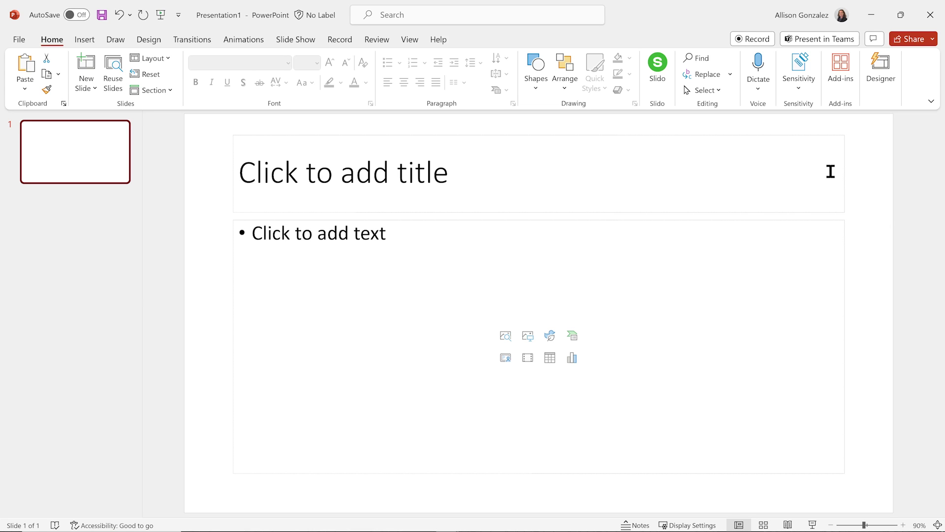
pyautogui.click(840, 74)
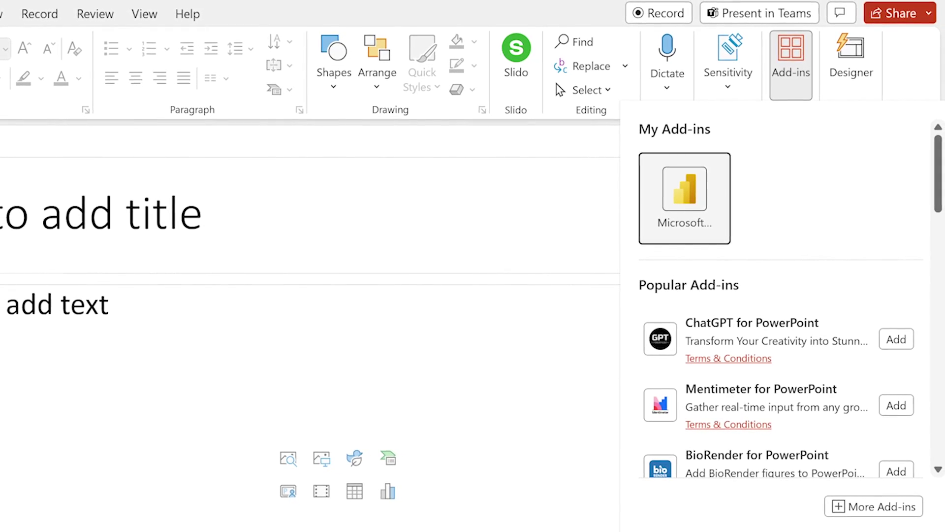
pyautogui.click(86, 39)
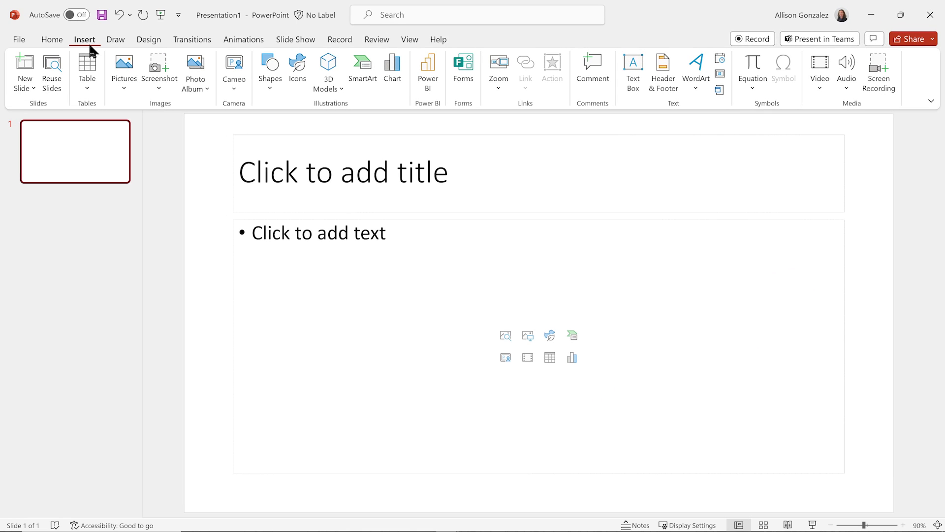
pyautogui.click(51, 43)
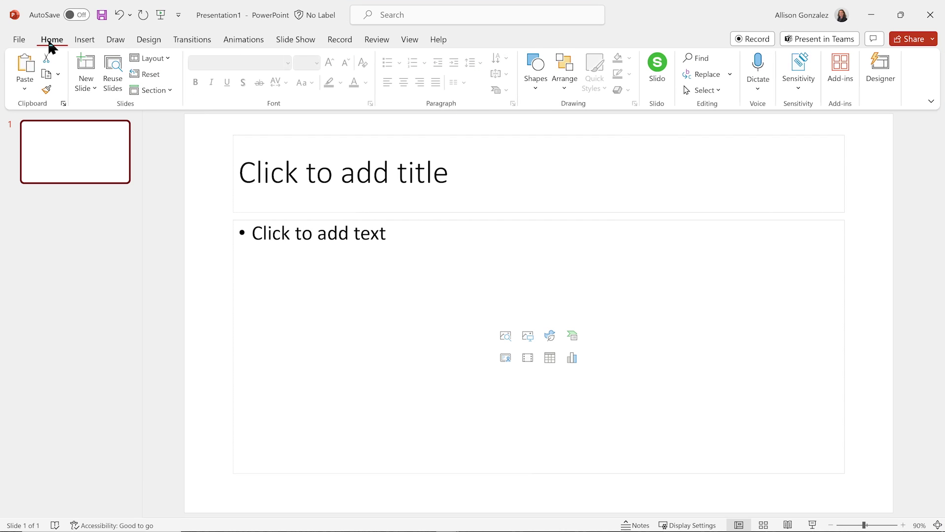
pyautogui.click(845, 72)
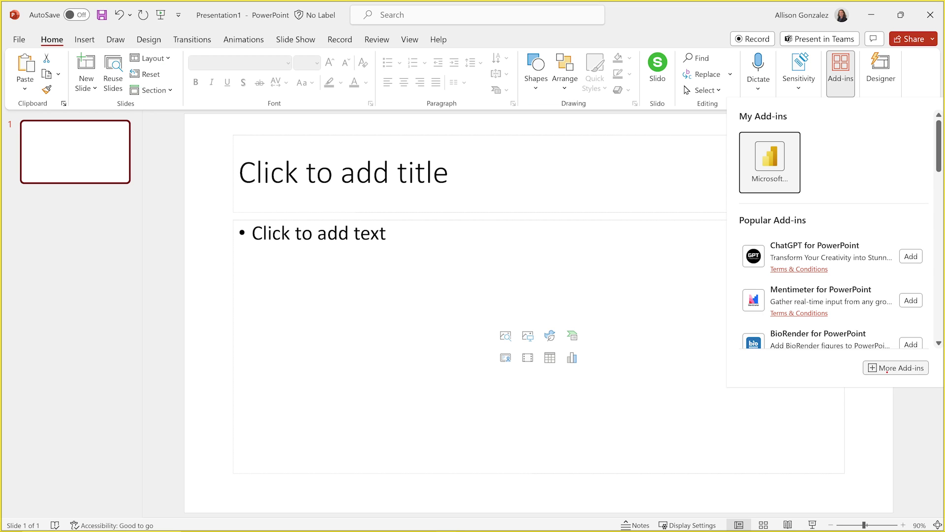
# Search the Office add-ins store for 'power bi' and add Microsoft Power BI, accepting its terms.
pyautogui.click(901, 369)
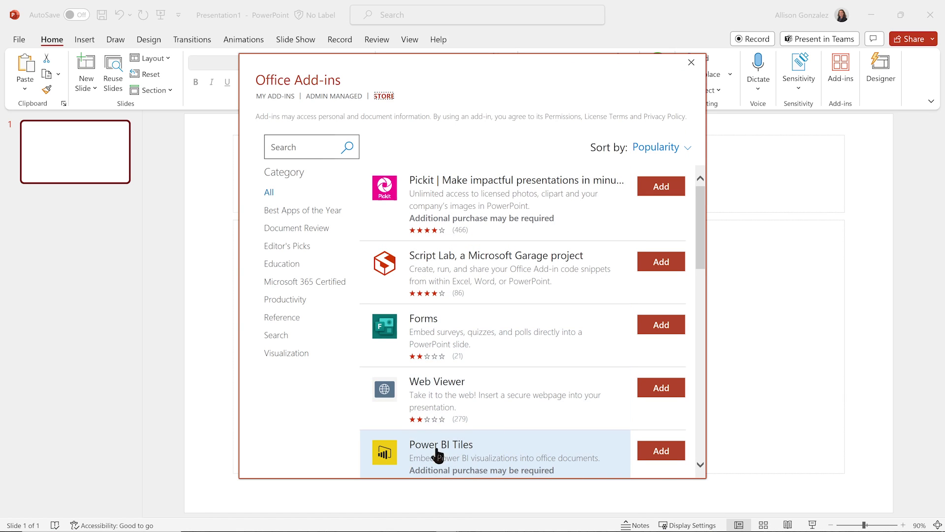
pyautogui.click(278, 144)
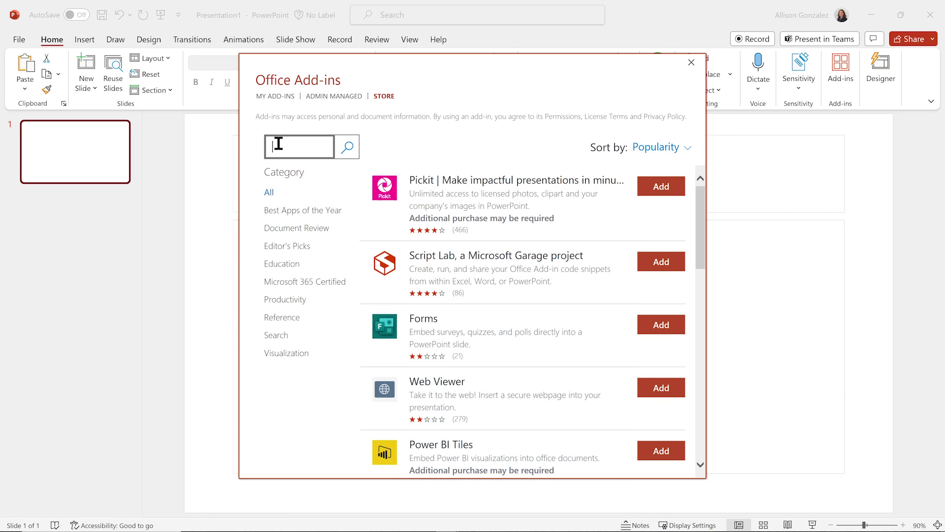
pyautogui.write('power bi')
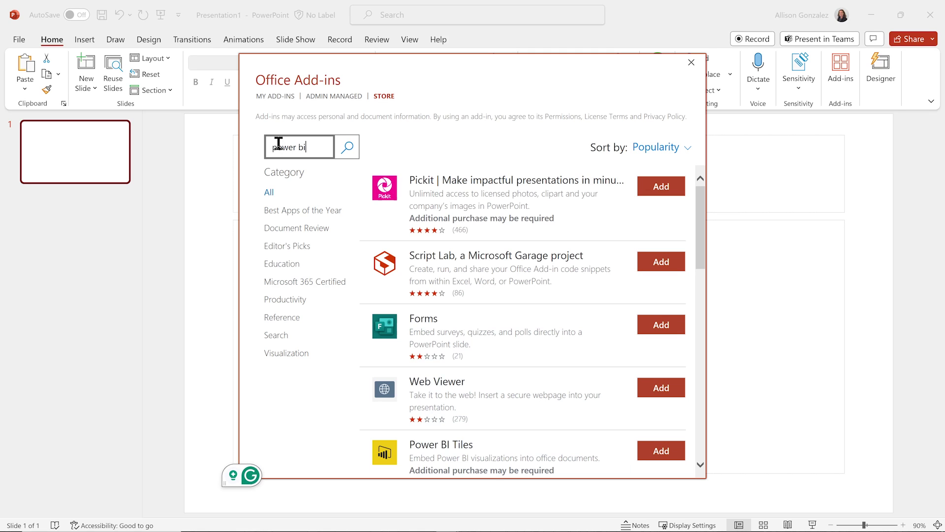
pyautogui.press('Return')
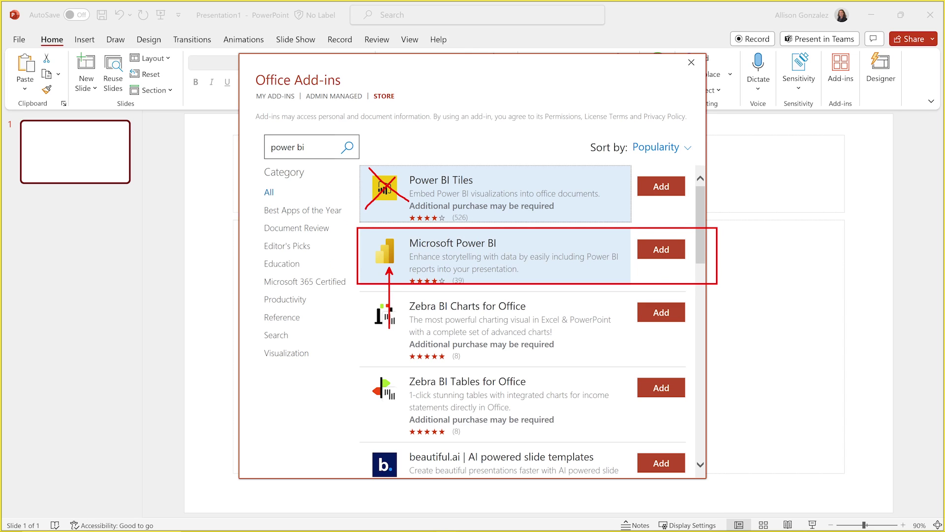
pyautogui.click(660, 251)
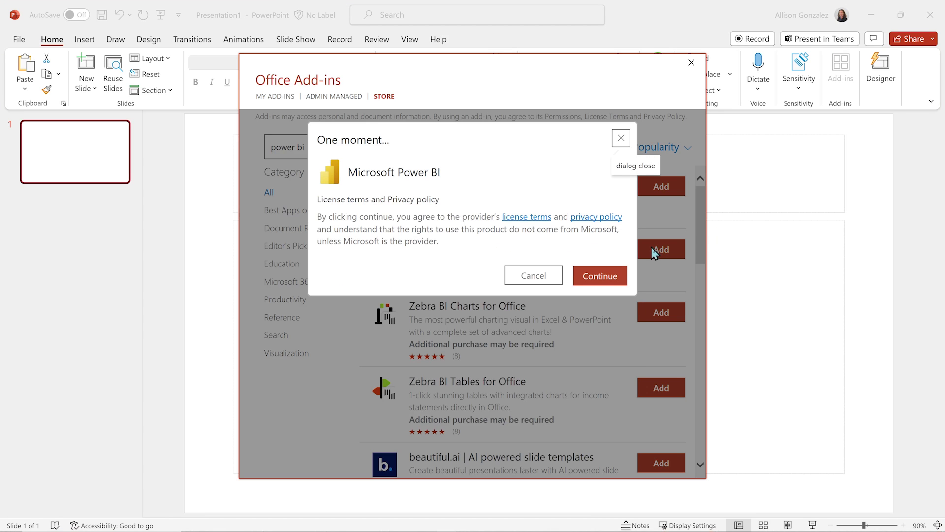
pyautogui.click(601, 282)
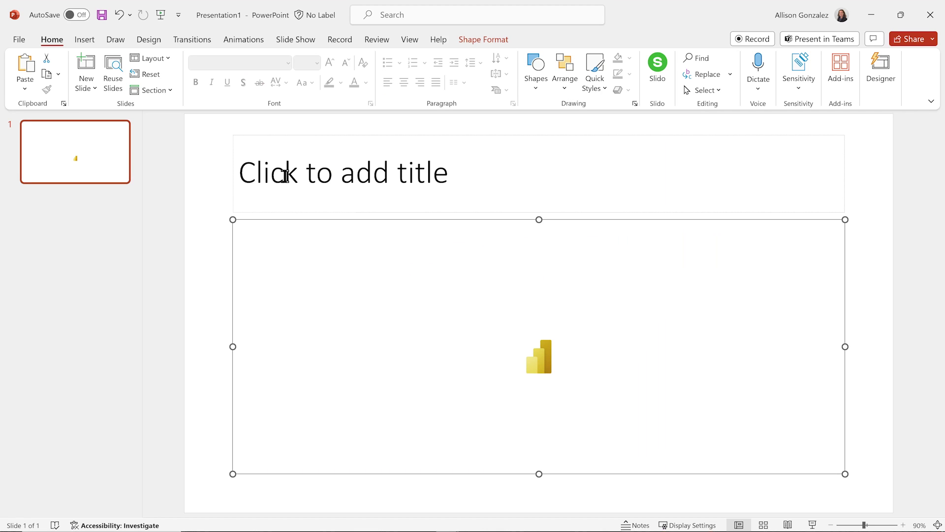
# Resize the Power BI add-in frame on the slide and paste the copied report link into it.
pyautogui.click(523, 176)
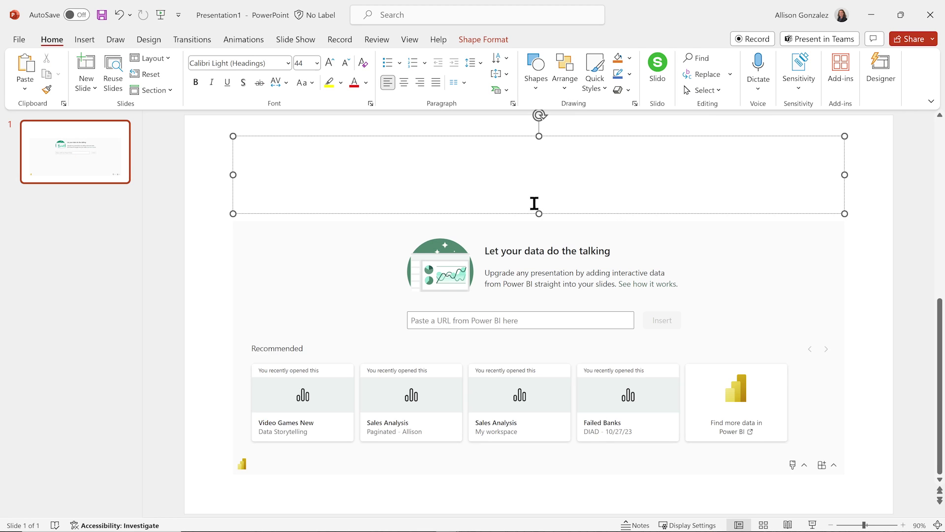
pyautogui.click(716, 320)
pyautogui.moveTo(846, 220)
pyautogui.mouseDown()
pyautogui.moveTo(797, 228)
pyautogui.moveTo(610, 110)
pyautogui.moveTo(631, 304)
pyautogui.moveTo(841, 247)
pyautogui.moveTo(845, 220)
pyautogui.mouseUp()
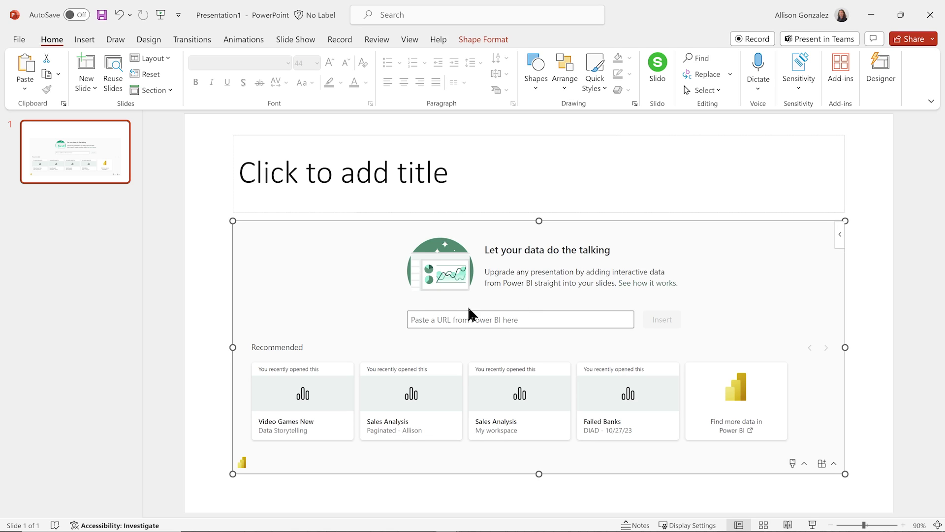
pyautogui.click(487, 320)
pyautogui.hotkey('ctrl', 'v')
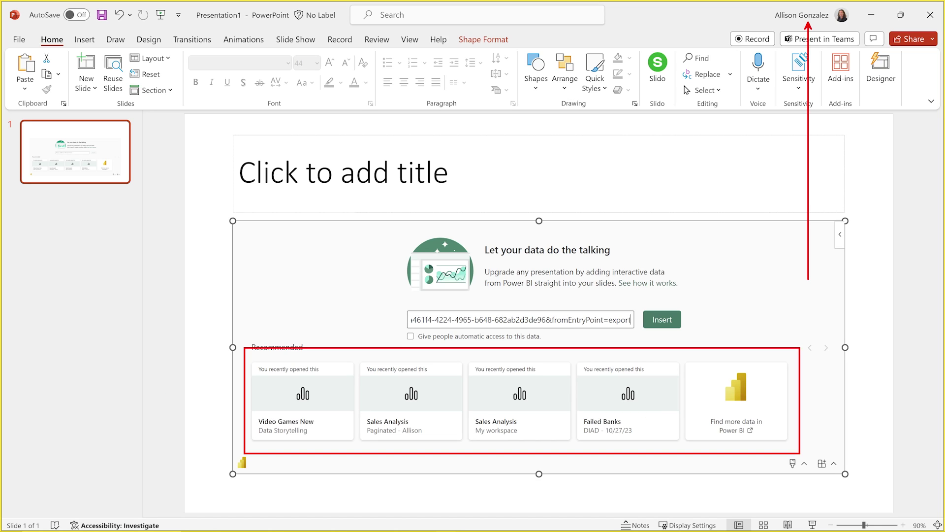
pyautogui.moveTo(804, 366)
pyautogui.mouseDown()
pyautogui.moveTo(772, 353)
pyautogui.moveTo(784, 355)
pyautogui.moveTo(693, 375)
pyautogui.mouseUp()
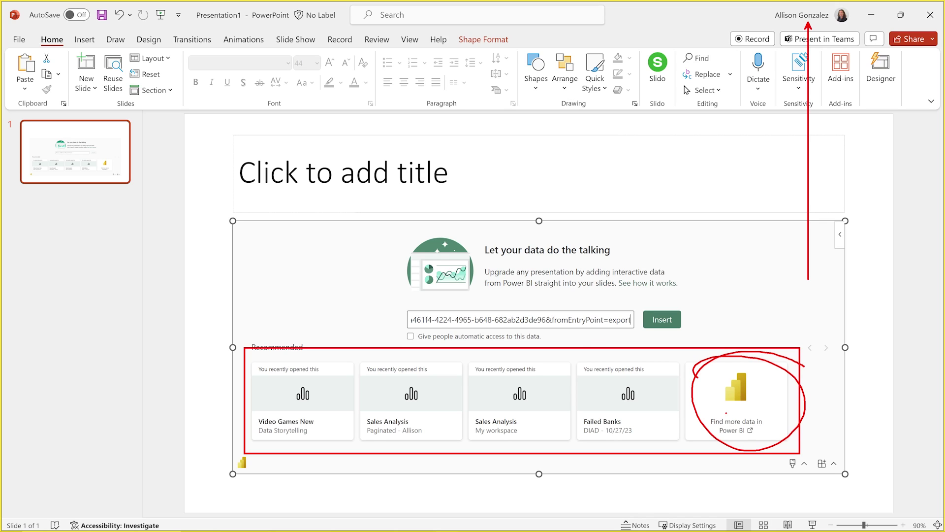
pyautogui.press('Escape')
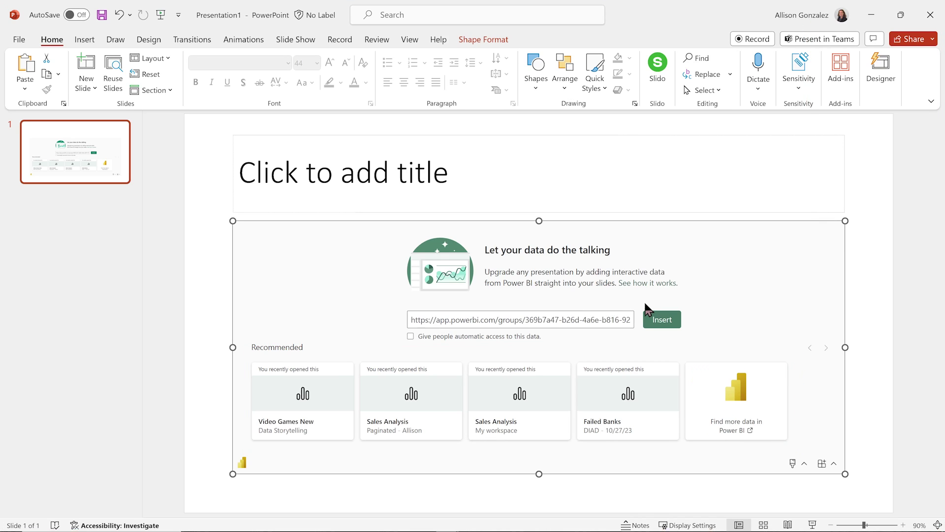
pyautogui.hotkey('ctrl', '2')
pyautogui.moveTo(322, 378); pyautogui.dragTo(317, 306)
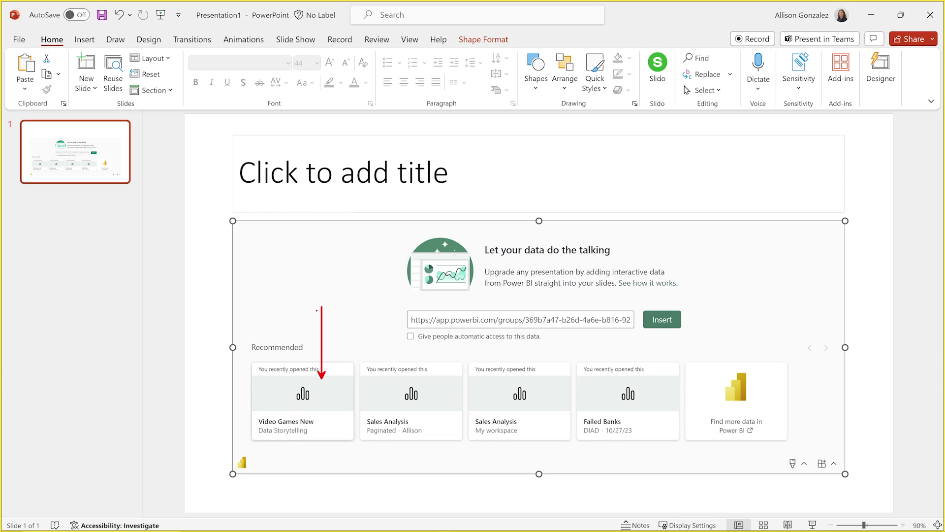
pyautogui.press('Escape')
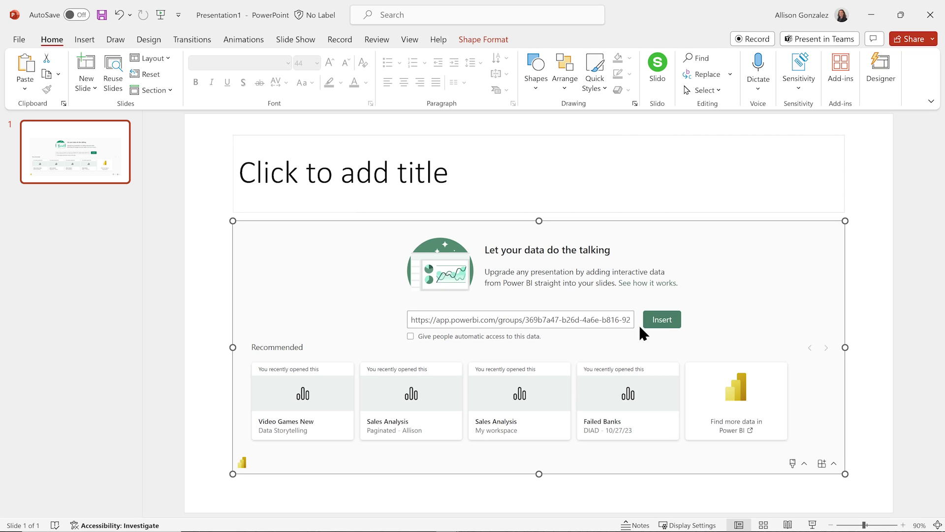
pyautogui.hotkey('ctrl', '2')
pyautogui.moveTo(402, 330); pyautogui.dragTo(545, 345)
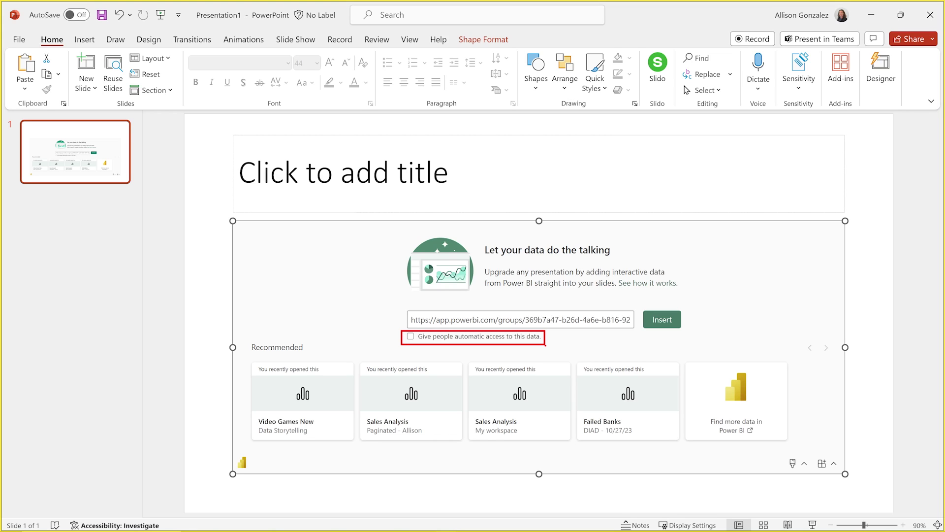
pyautogui.press('Escape')
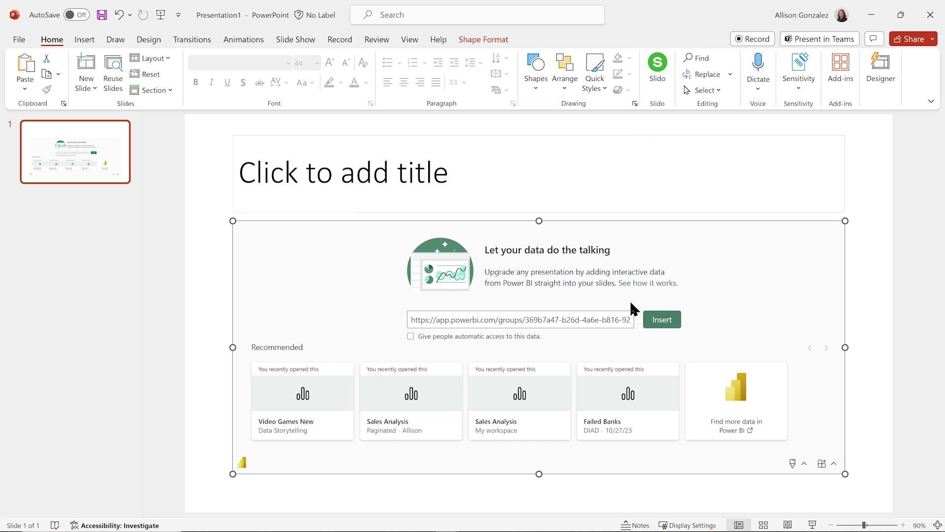
pyautogui.click(654, 322)
pyautogui.click(411, 337)
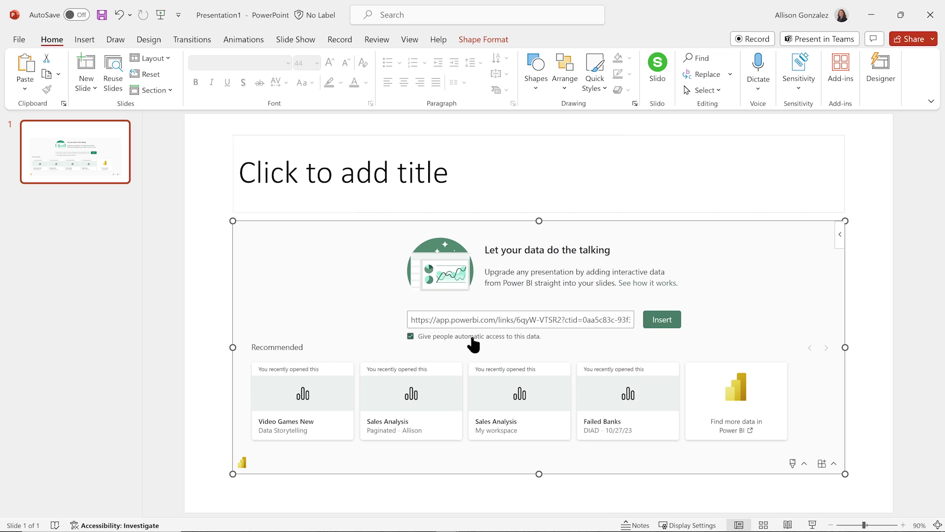
pyautogui.click(411, 336)
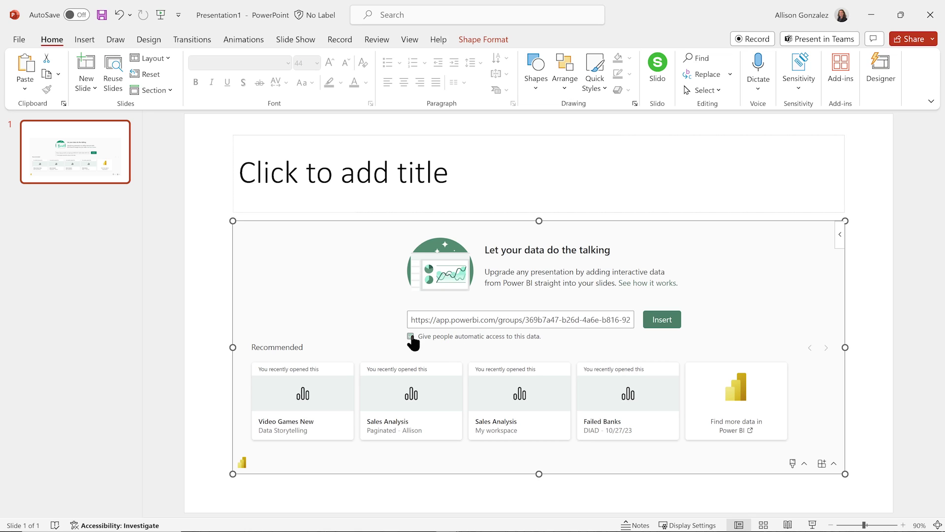
# Embed the Industry Summary page live on slide 1, then bring up slide 1's options.
pyautogui.click(662, 320)
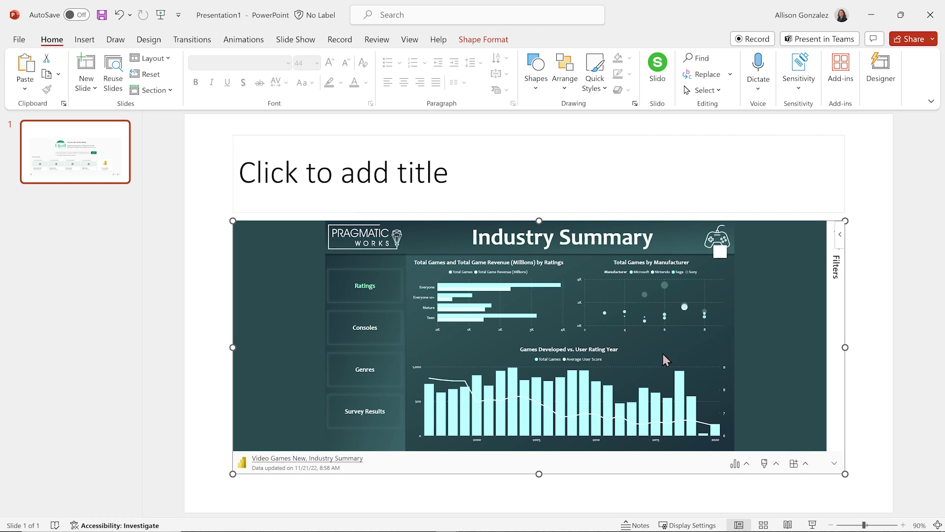
pyautogui.rightClick(123, 131)
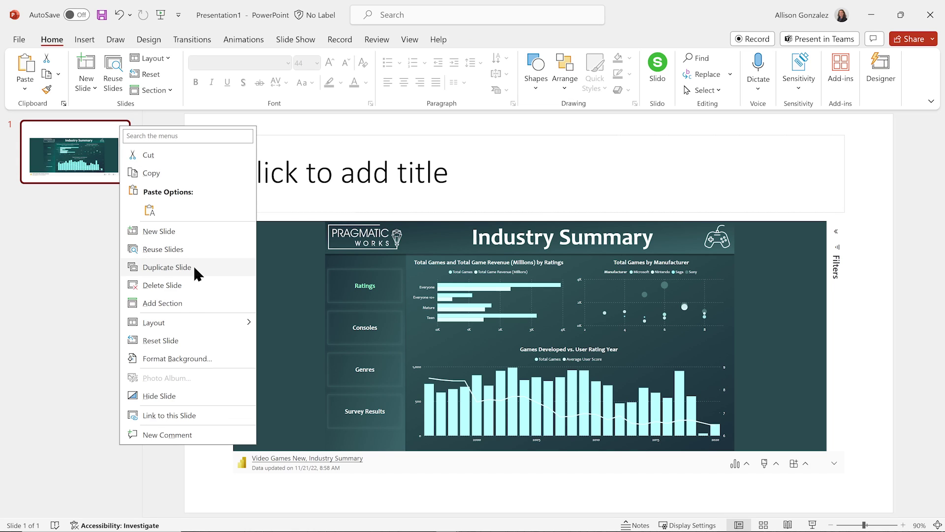
# Add a second slide with the Power BI add-in and pick the Video Games New report.
pyautogui.click(164, 232)
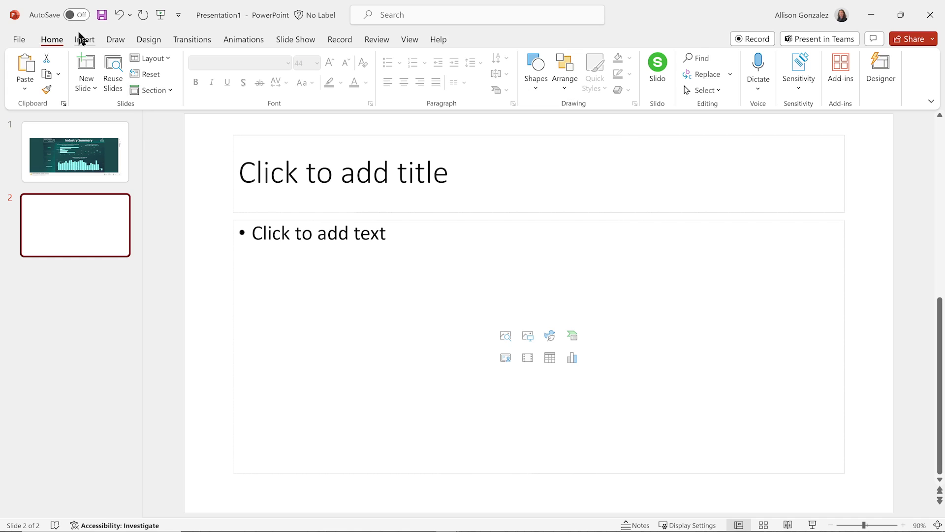
pyautogui.click(81, 39)
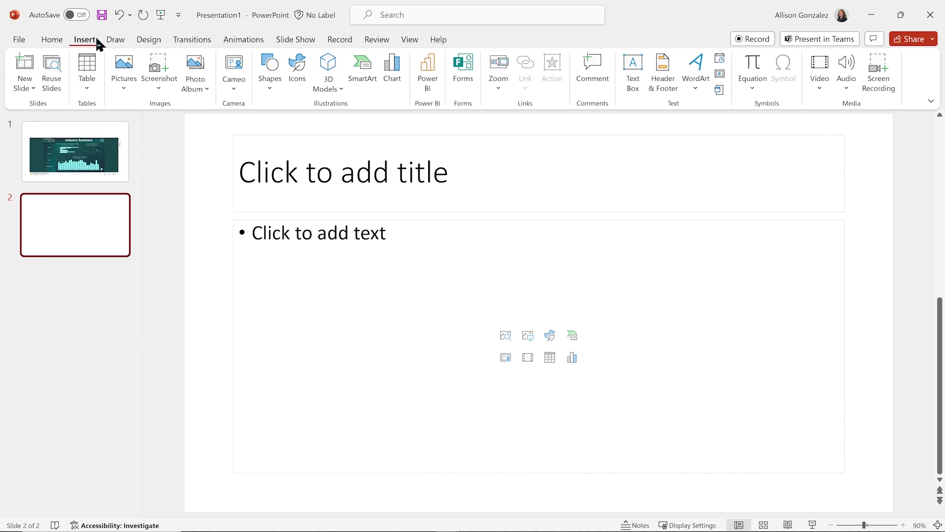
pyautogui.click(424, 72)
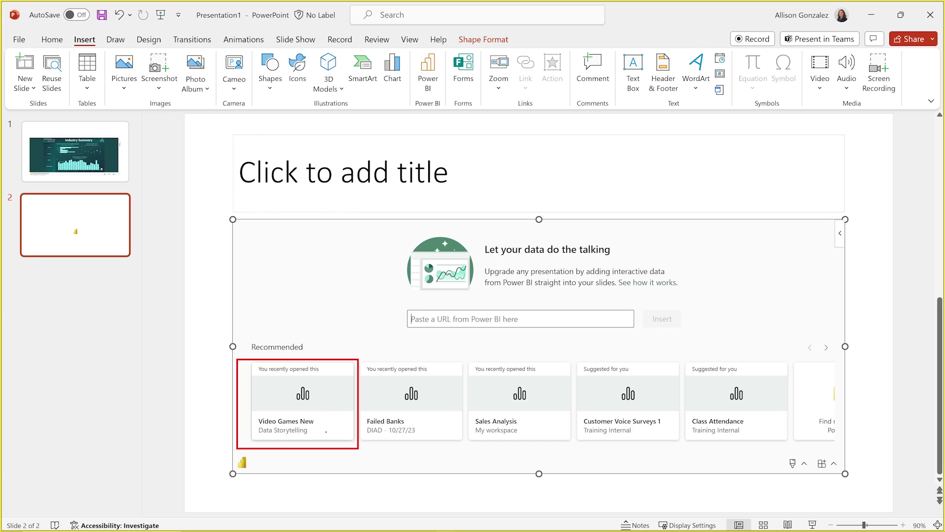
pyautogui.click(306, 410)
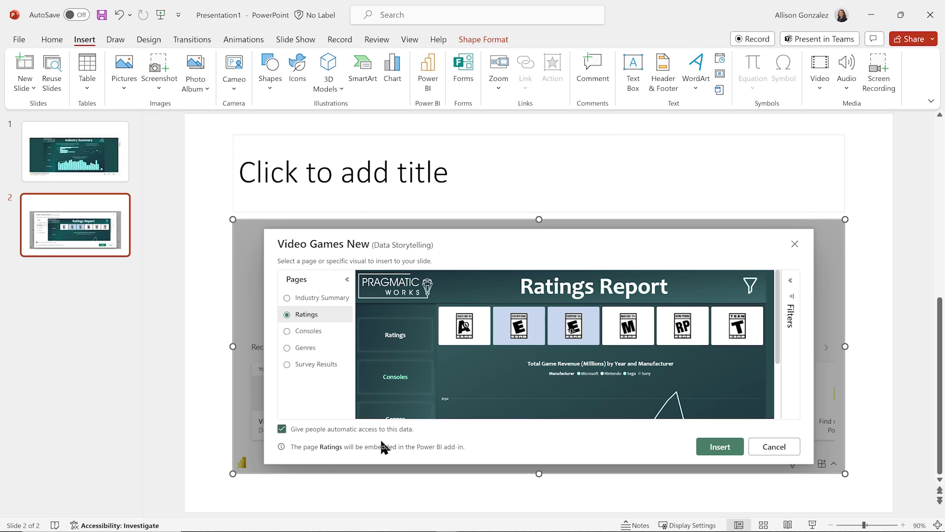
# Embed the Ratings page with automatic data access off, then return to slide 1.
pyautogui.click(282, 429)
pyautogui.click(703, 446)
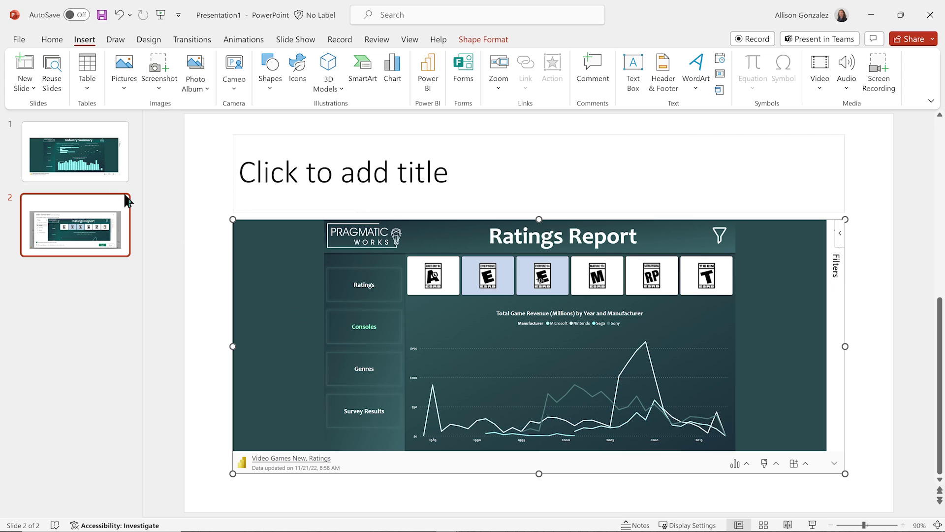
pyautogui.click(98, 167)
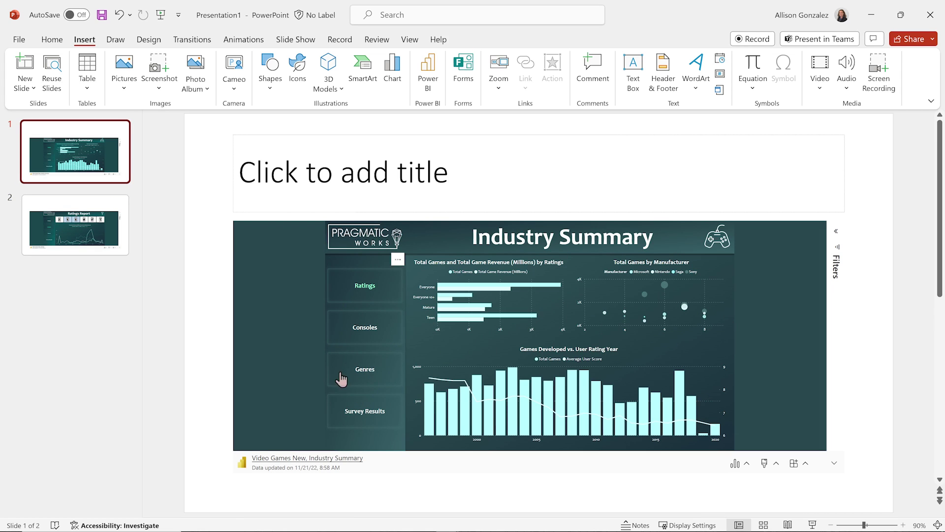
# Cross-filter the embedded report on slide 1 by two manufacturer bubbles in the scatter chart.
pyautogui.click(675, 305)
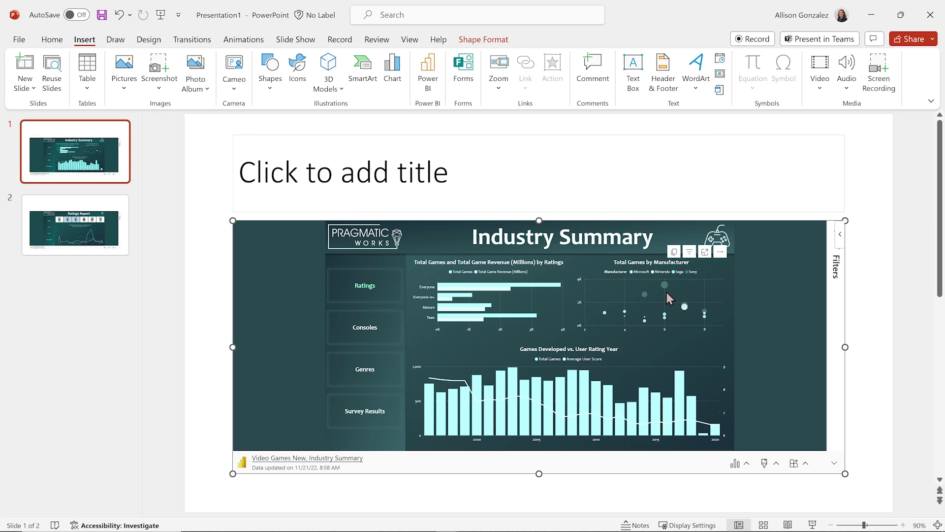
pyautogui.click(664, 285)
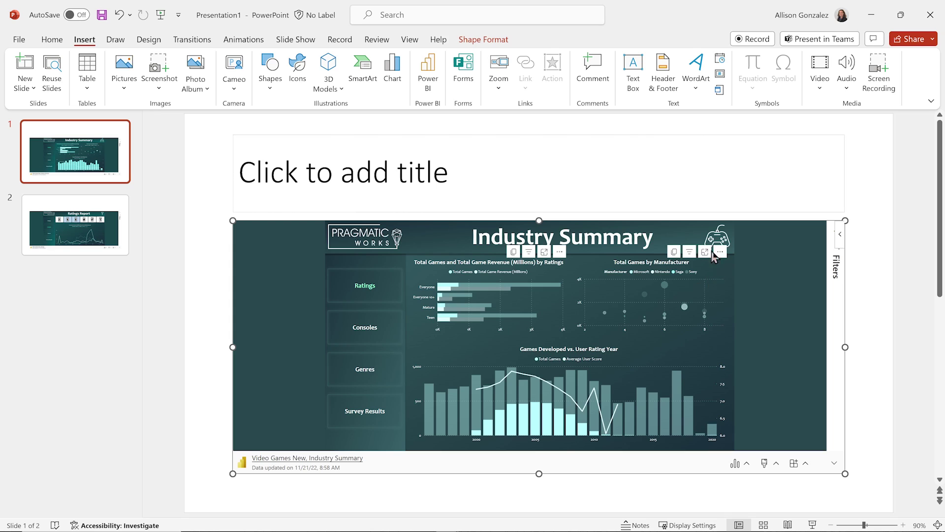
pyautogui.click(717, 240)
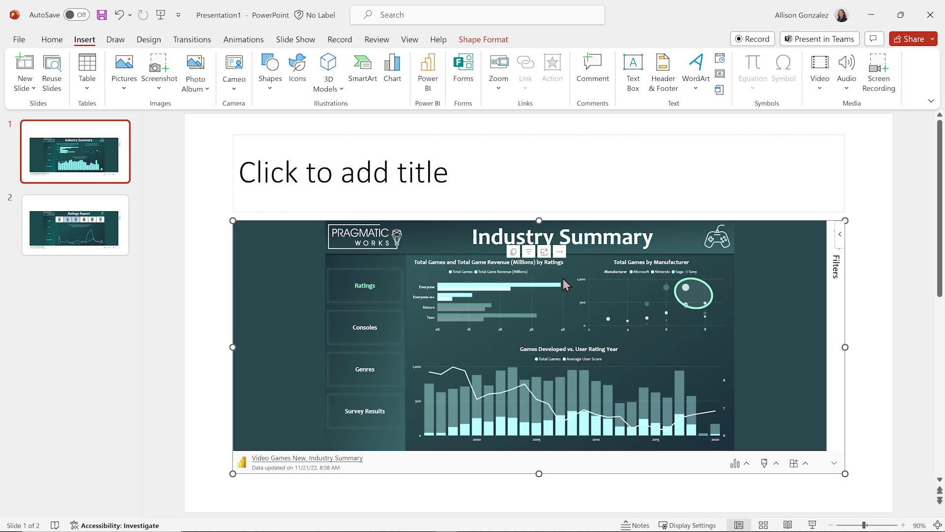
# Step through the report's Consoles and Genres pages, leaving it on Survey Results.
pyautogui.click(359, 331)
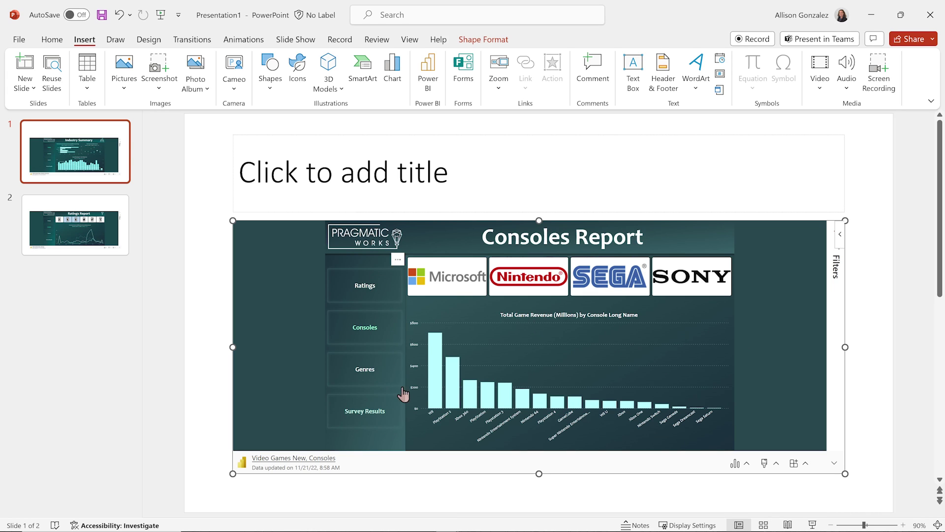
pyautogui.click(367, 377)
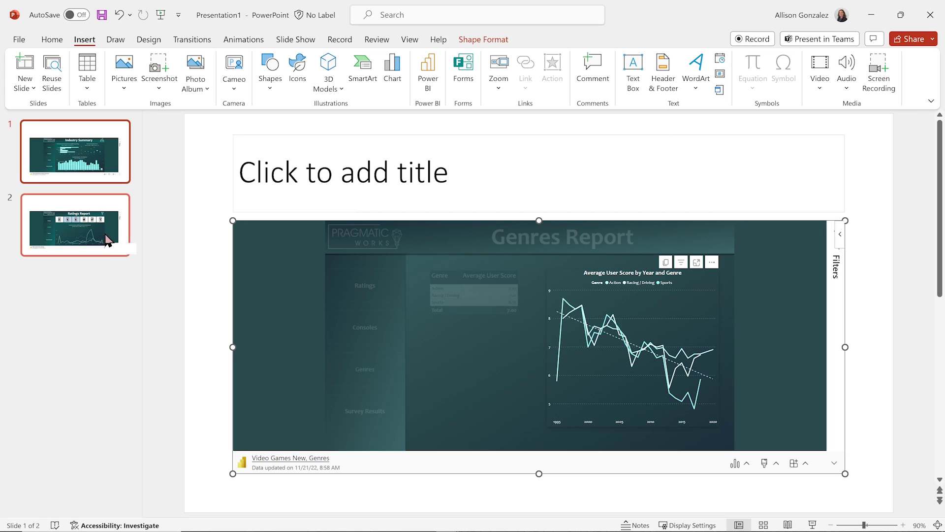
pyautogui.click(364, 419)
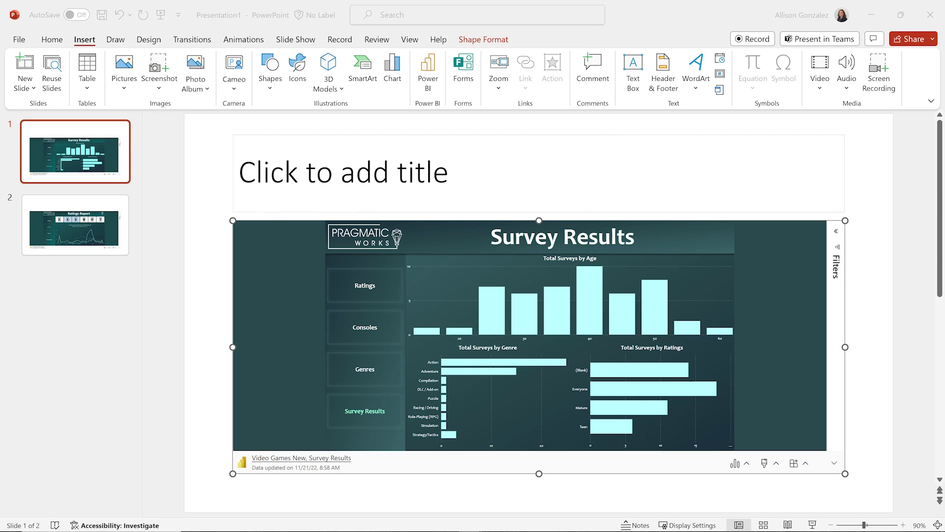
pyautogui.hotkey('alt', 'Tab')
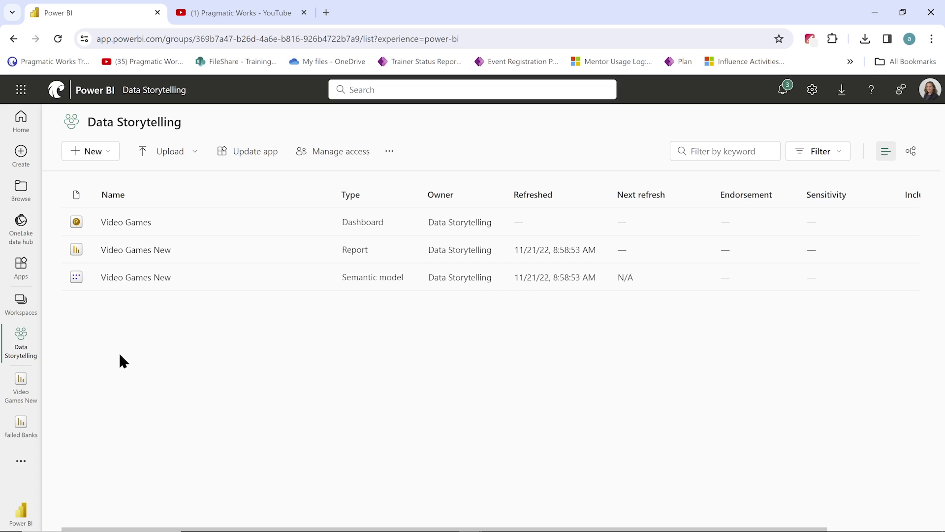
# Review who has access to the Data Storytelling workspace, then close the access panel.
pyautogui.click(342, 157)
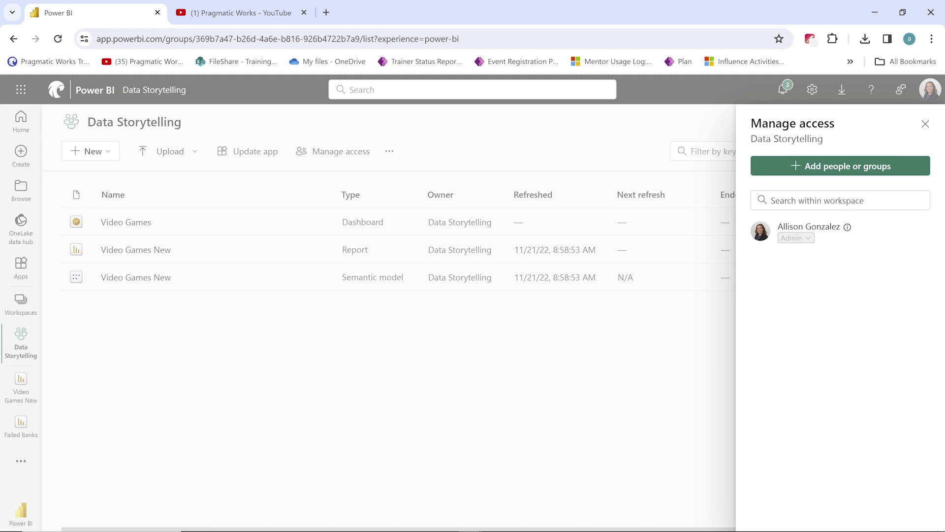
pyautogui.click(309, 341)
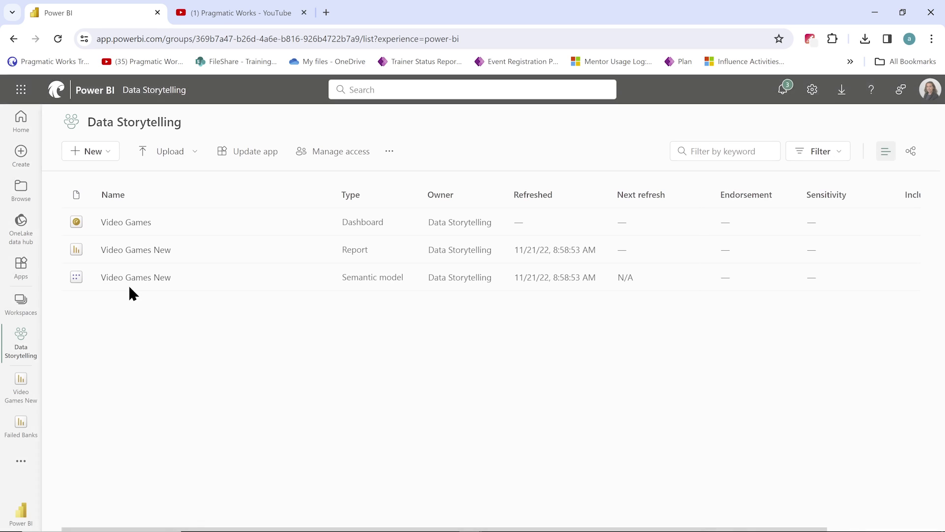